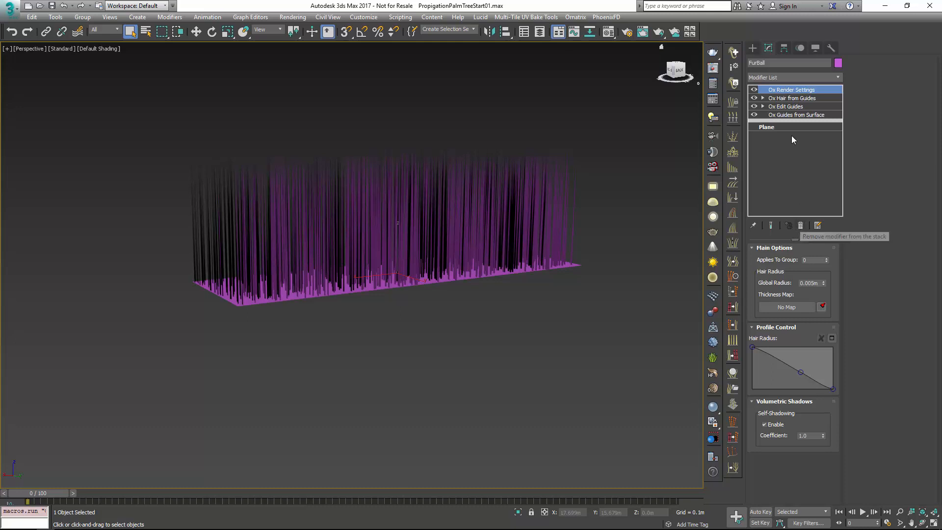
Remove the Ox Hair from Guides and Ox Edit Guides modifiers from the FurBall object's stack.
left_click(790, 99)
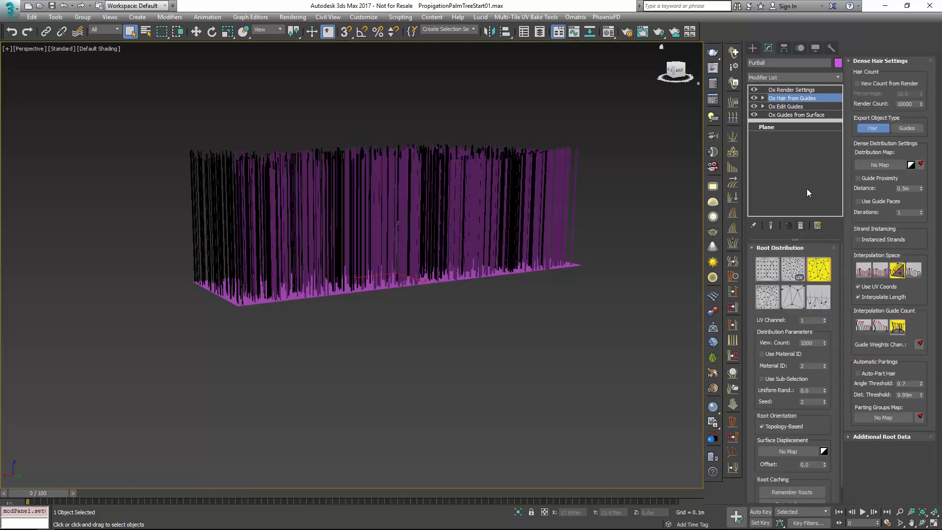
left_click(800, 225)
left_click(800, 226)
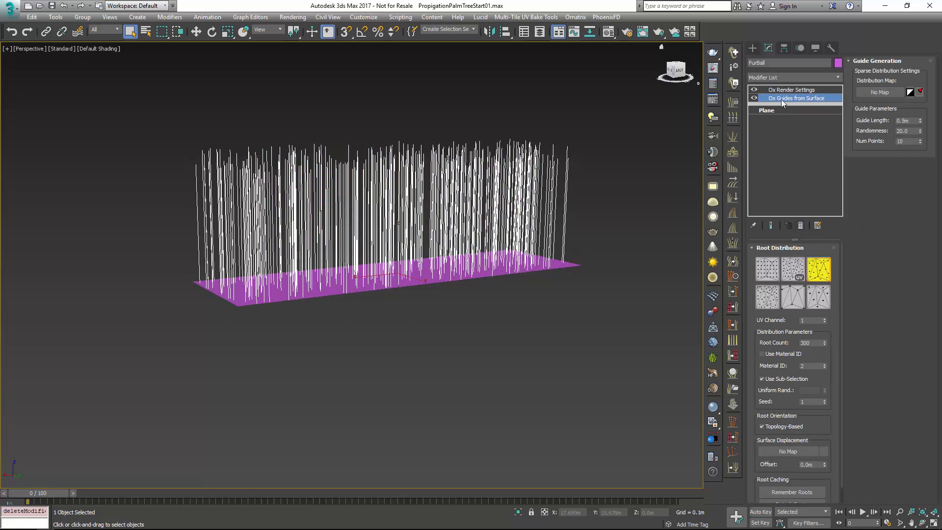
Set the root count of the Ox Guides from Surface modifier to 5.
double_click(814, 342)
type("5")
key("Return")
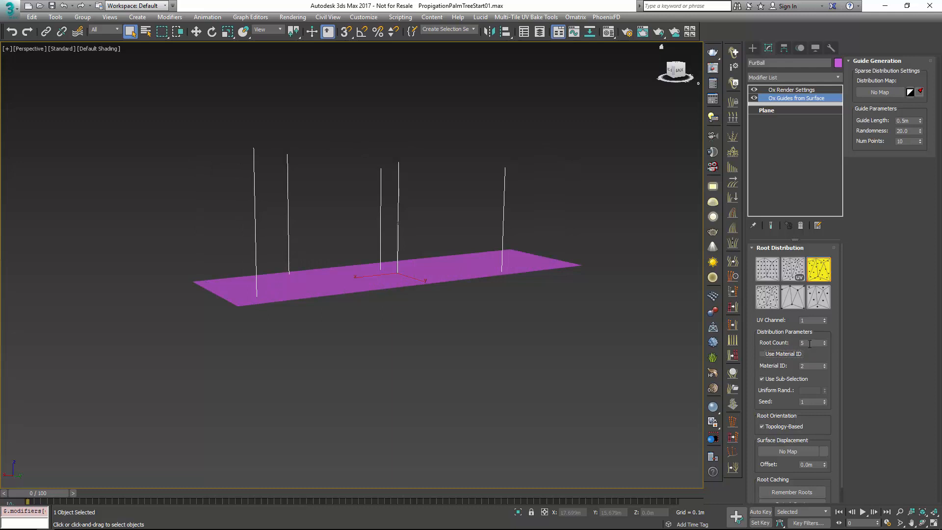
Add an Ox Mesh From Strands modifier above Render Settings, with camera facing billboards off and Prismatic/Cylindrical mesh generation.
middle_click_drag(556, 319, 520, 355, "alt")
scroll(488, 337, "up", 3)
scroll(488, 337, "down", 3)
left_click(795, 91)
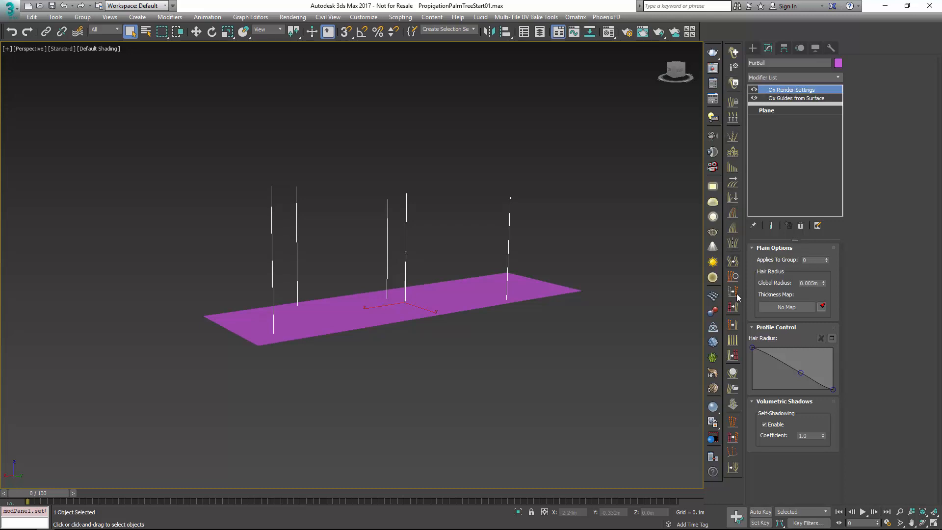
left_click(733, 359)
middle_click_drag(473, 271, 496, 279, "alt")
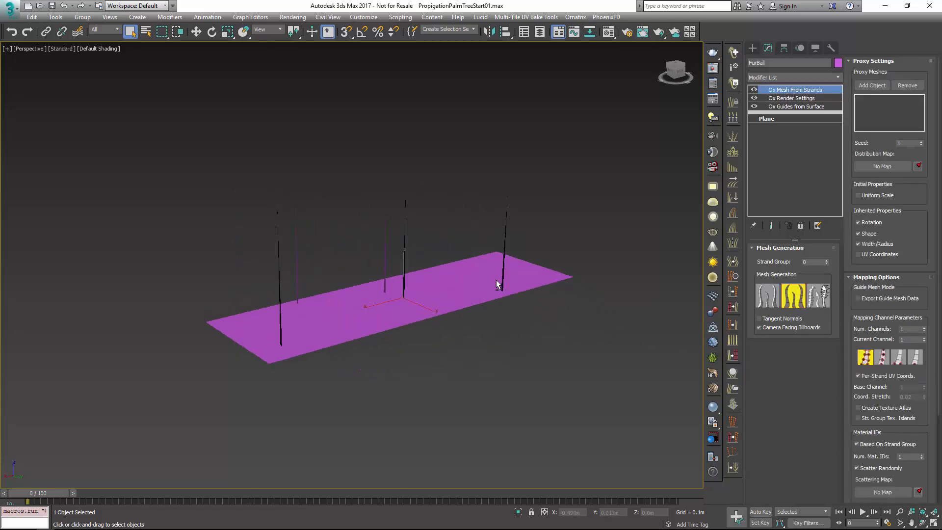
left_click(767, 330)
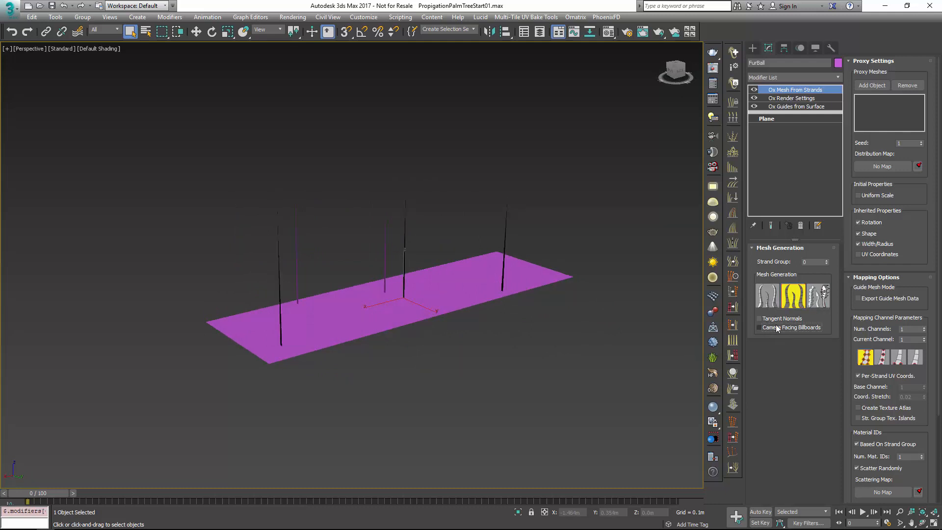
left_click(764, 297)
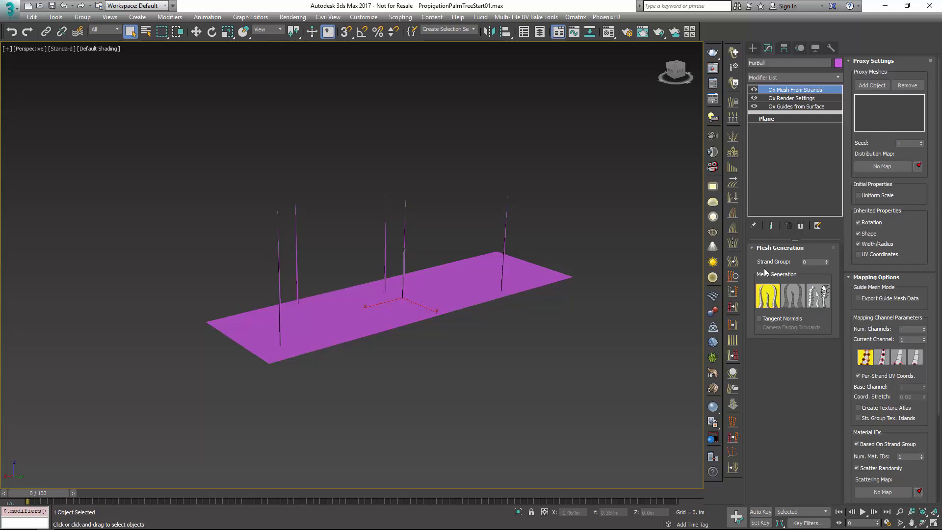
Set the global hair radius in Ox Render Settings to 0.04 m with the stack's end result shown.
left_click(783, 99)
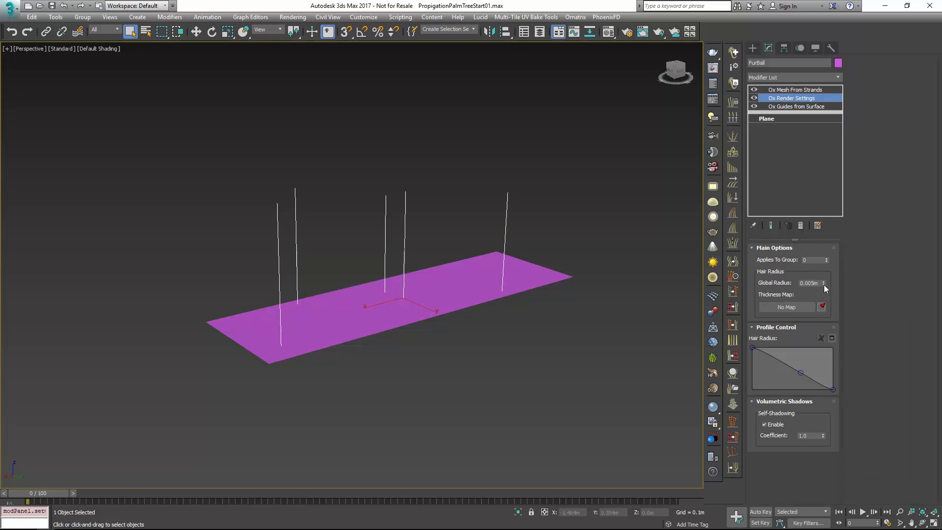
left_click_drag(823, 284, 800, 125)
left_click(769, 226)
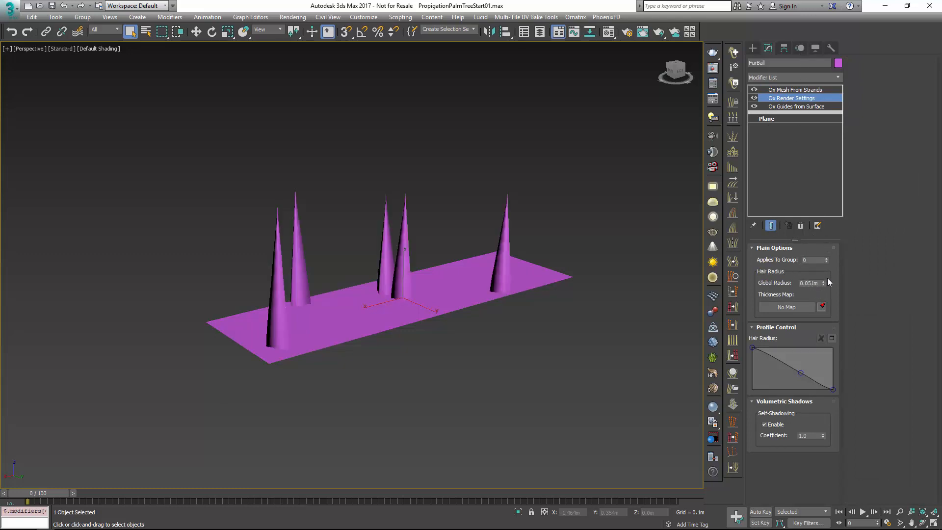
mouse_move(824, 284)
left_mouse_down()
mouse_move(825, 307)
mouse_move(827, 278)
mouse_move(824, 290)
left_mouse_up()
mouse_move(449, 316)
middle_mouse_down("alt")
mouse_move(574, 314)
mouse_move(433, 313)
middle_mouse_up("alt")
scroll(432, 308, "up", 4)
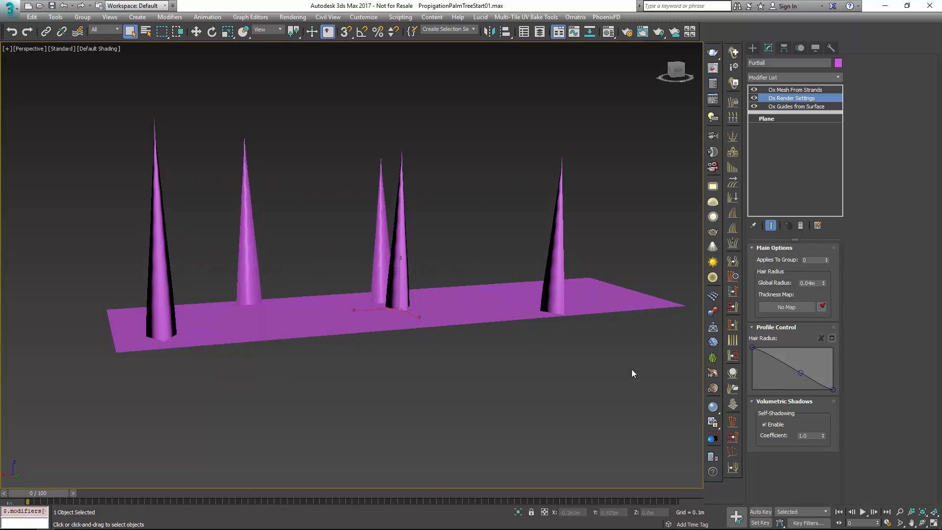
Reshape the hair radius profile with a lower base, a slight bulge near the root and a sharp peak around 60% of the length.
left_click_drag(751, 348, 773, 364)
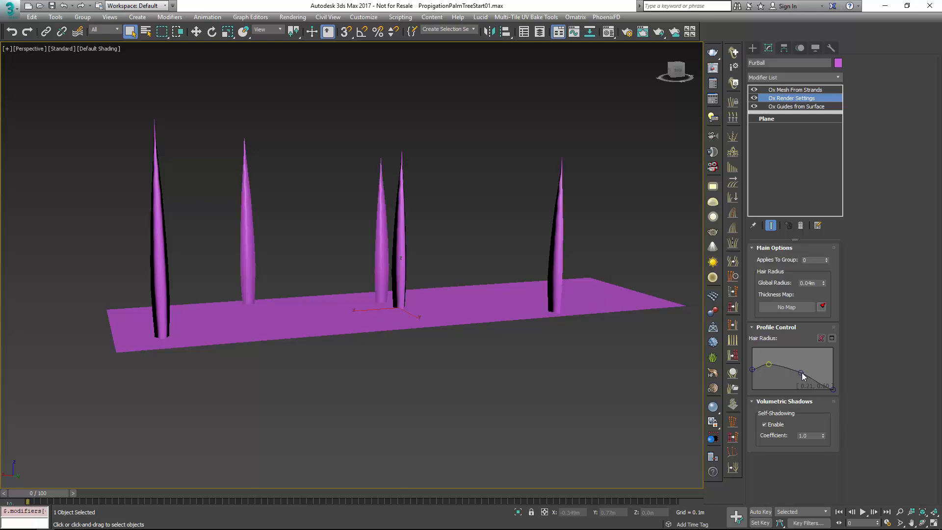
left_click(793, 368)
left_click_drag(800, 372, 802, 354)
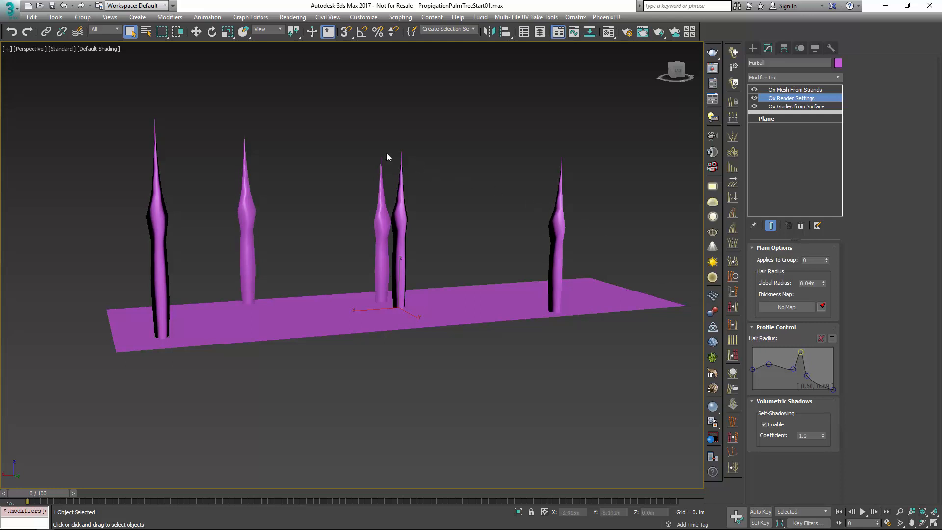
Turn on Edged Faces display in the Perspective viewport and reselect the FurBall object.
left_click(103, 45)
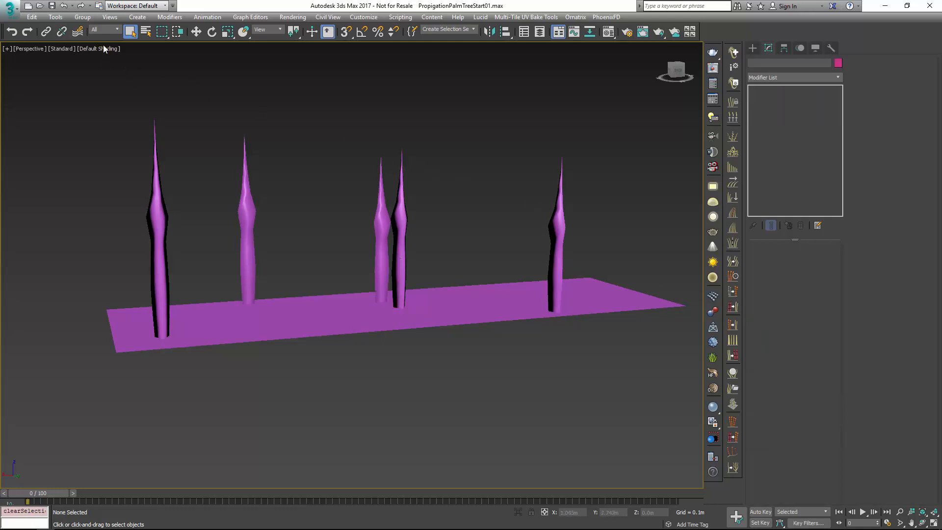
left_click(101, 49)
left_click(85, 49)
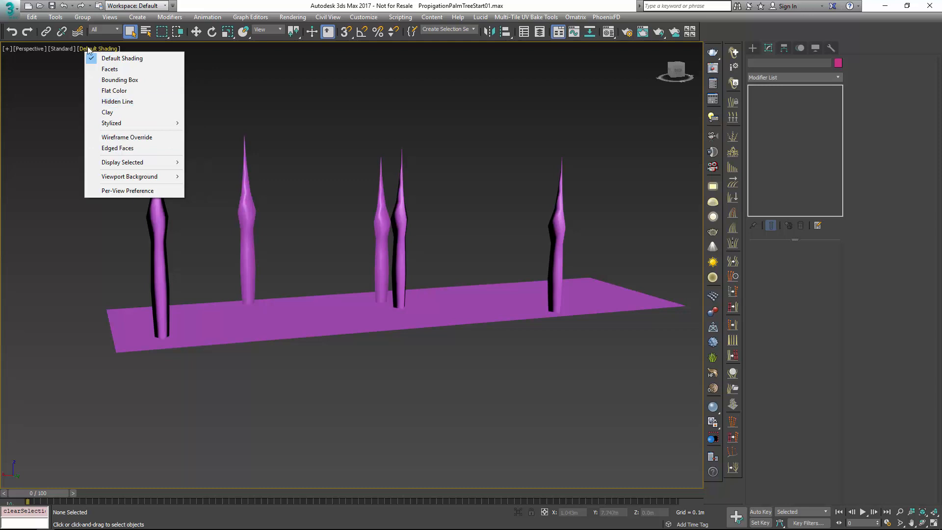
left_click(122, 148)
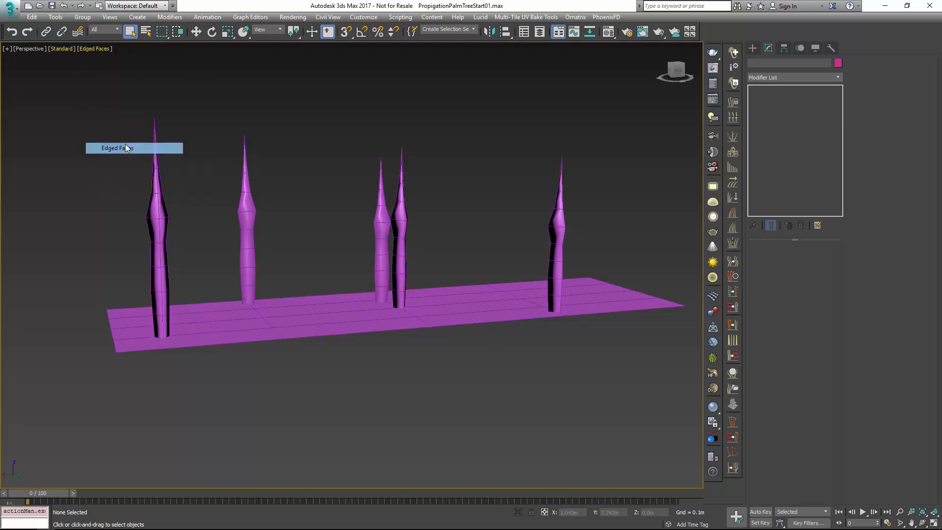
left_click(253, 205)
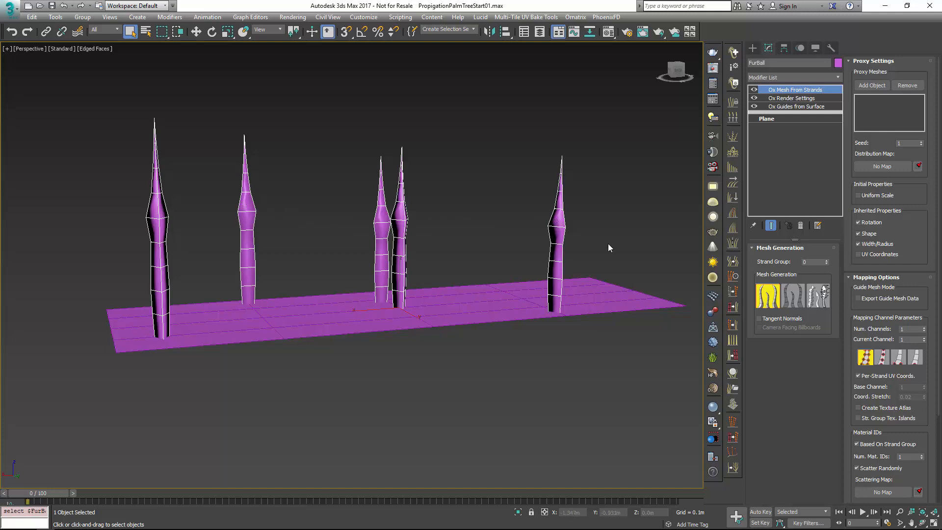
middle_click_drag(608, 244, 475, 260, "alt")
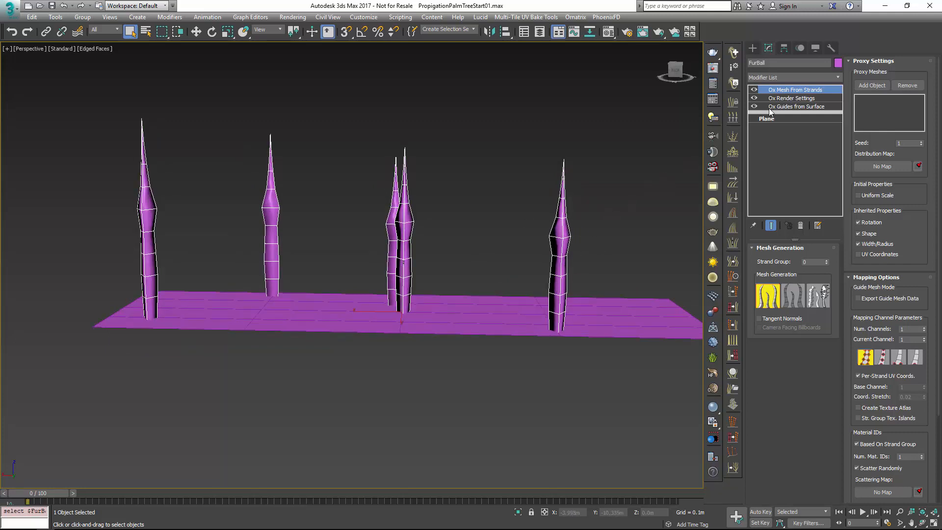
Raise the number of points per guide in Ox Guides from Surface to 17.
left_click(786, 106)
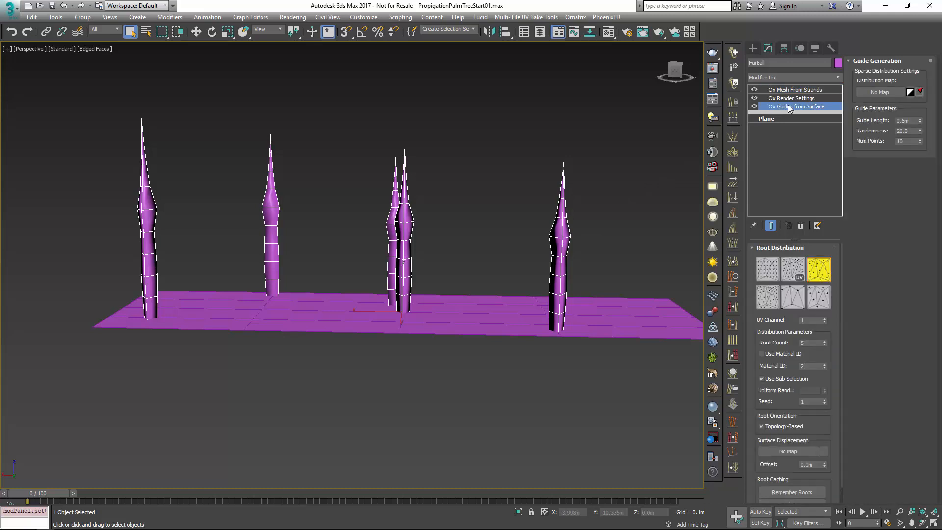
left_click_drag(907, 142, 868, 148)
key("shift+Tab")
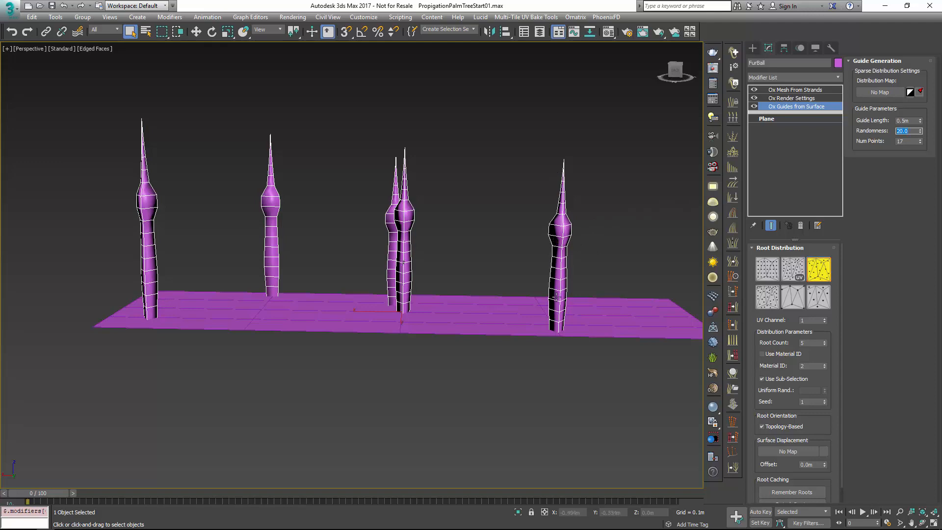
middle_click_drag(447, 275, 554, 289, "alt")
Set the number of cross-section sides in Ox Mesh From Strands to 6.
left_click(777, 89)
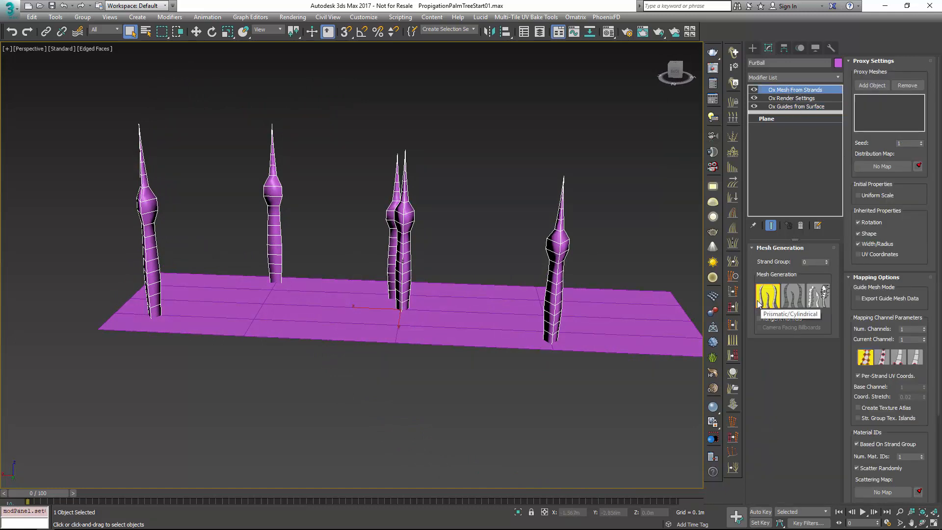
left_click_drag(908, 269, 916, 122)
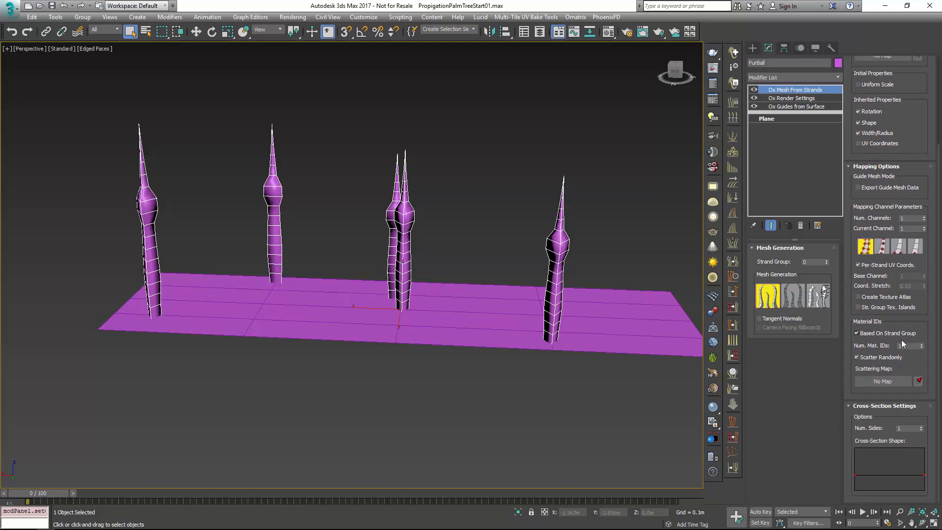
left_click(921, 427)
left_click_drag(922, 427, 922, 419)
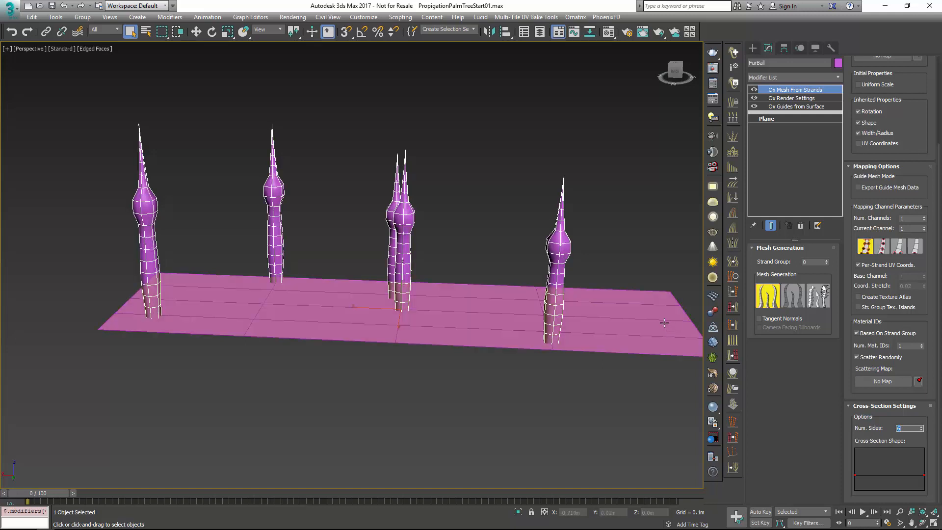
mouse_move(613, 265)
middle_mouse_down("alt")
mouse_move(578, 300)
mouse_move(533, 302)
mouse_move(527, 293)
mouse_move(613, 267)
middle_mouse_up("alt")
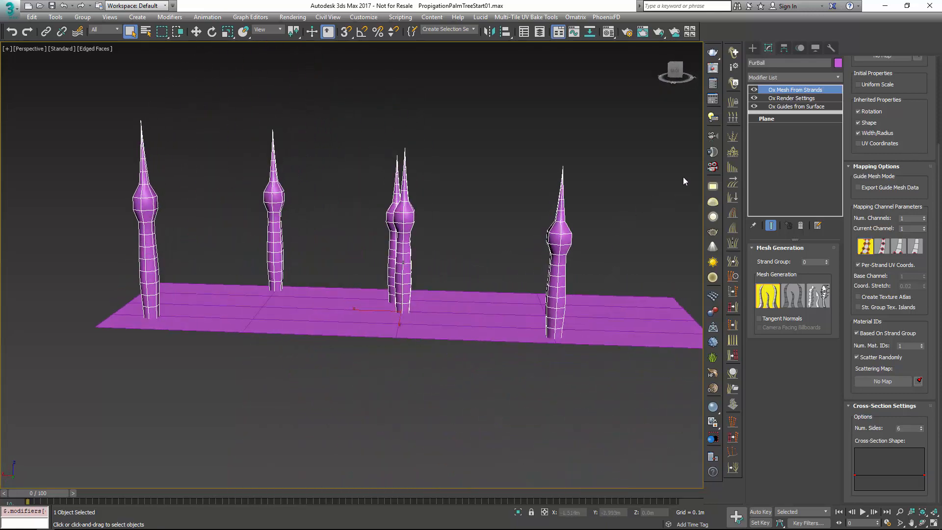
Open the hair radius curve of Ox Render Settings in its own window, move it aside and widen it.
left_click(800, 99)
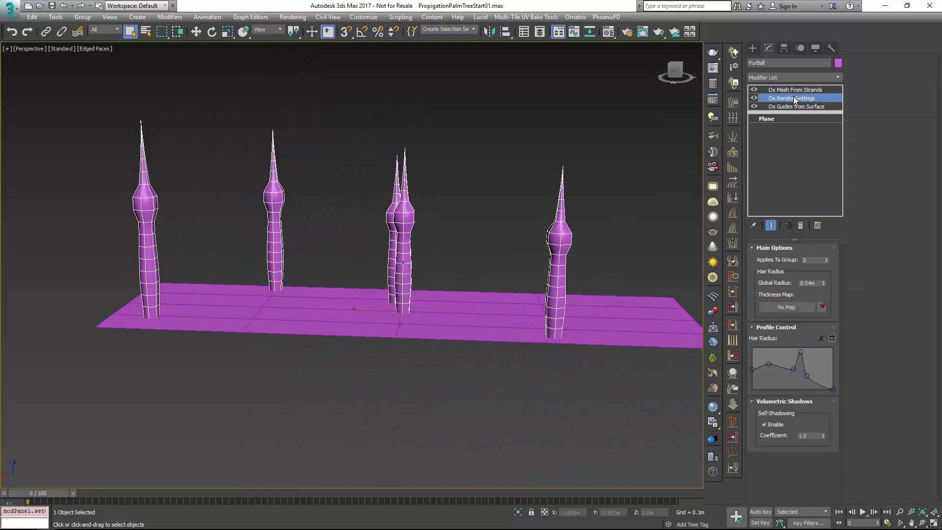
left_click(831, 337)
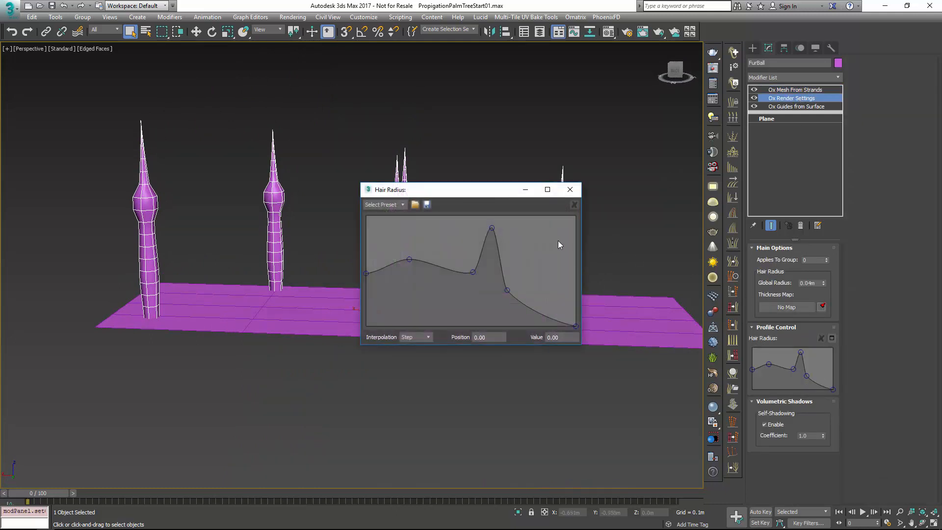
left_click_drag(472, 194, 542, 108)
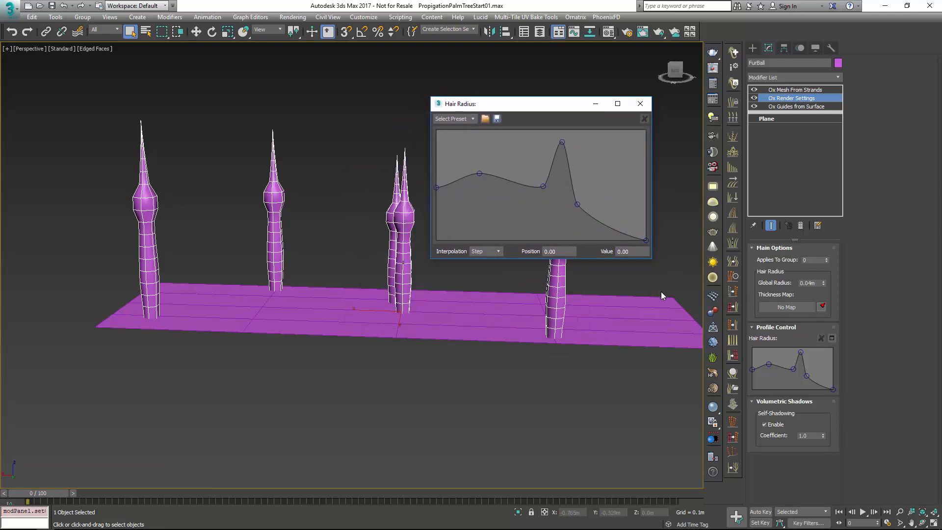
left_click_drag(652, 263, 738, 266)
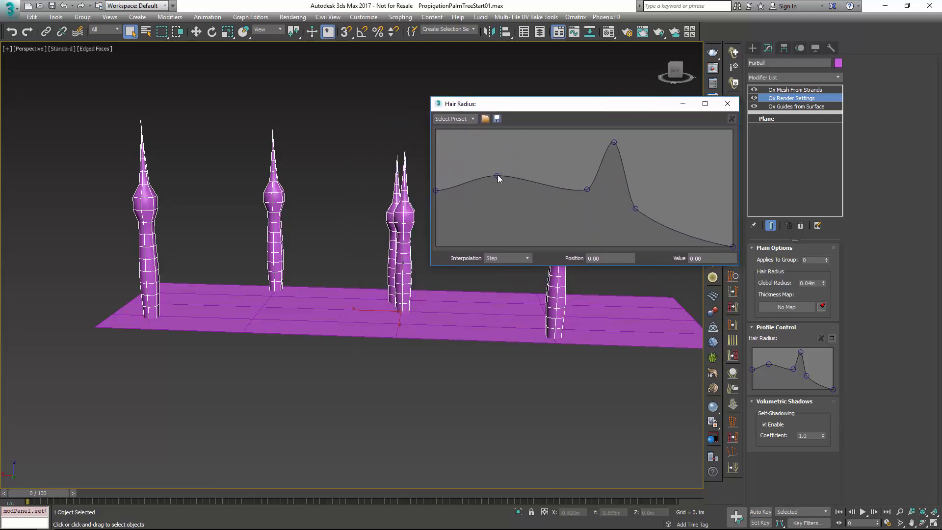
Raise the radius curve's bulge point to 0.79 at position 0.20 and add a point at position 0.40, value 0.49.
left_click_drag(498, 175, 496, 155)
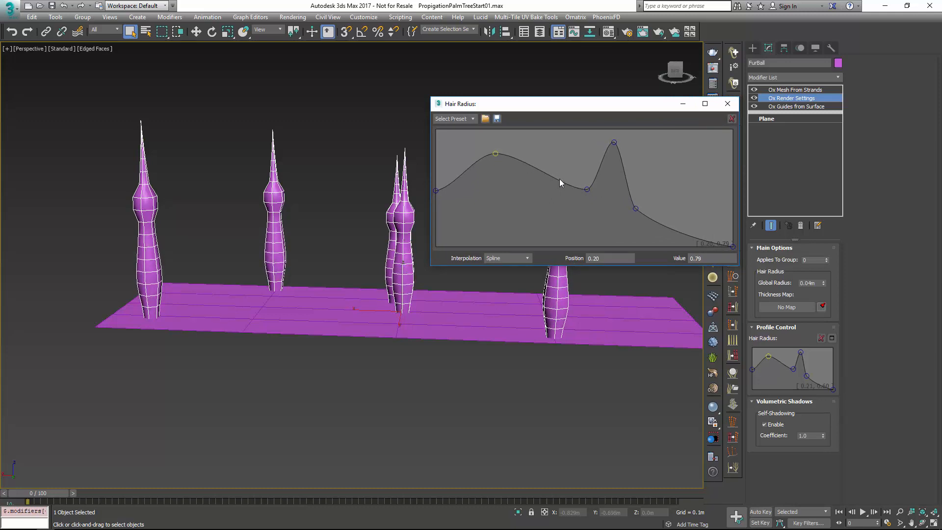
left_click_drag(559, 180, 556, 190)
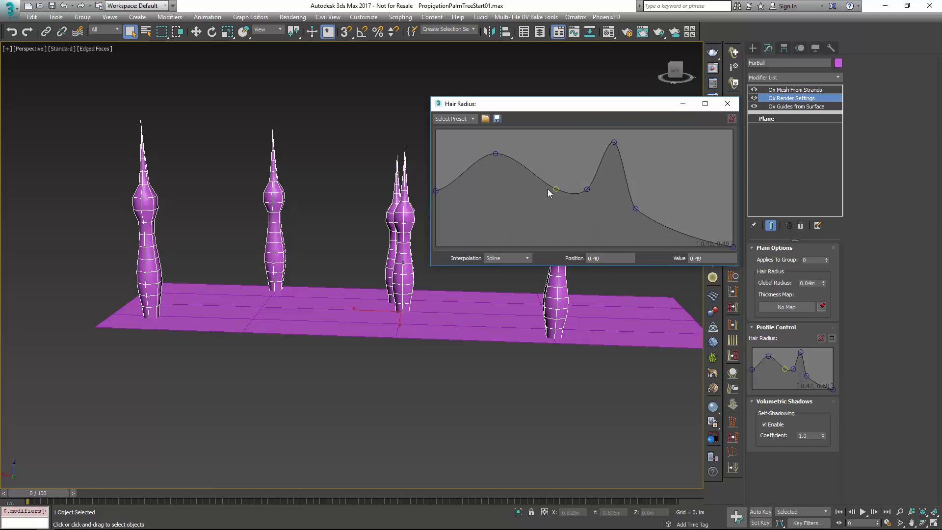
Load the PalmTrunk preset into the hair radius curve and close the curve window.
left_click(453, 120)
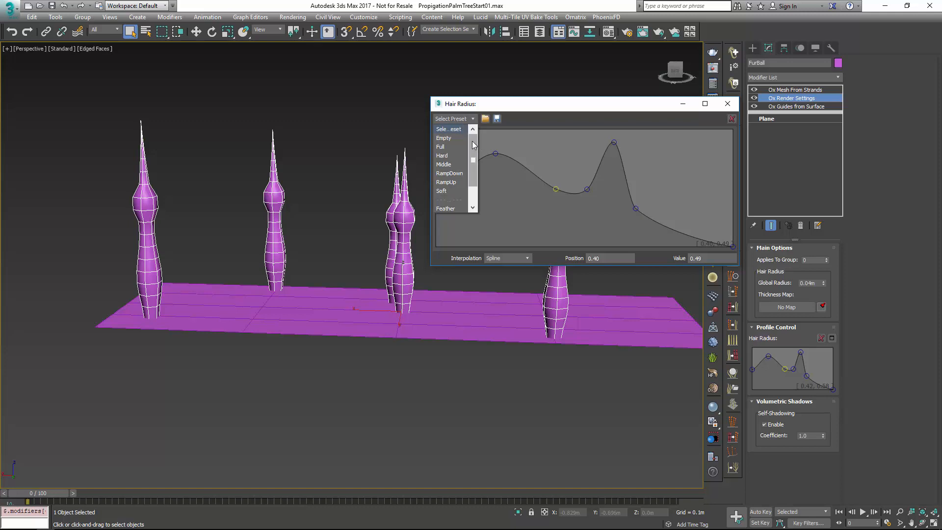
left_click_drag(470, 142, 470, 158)
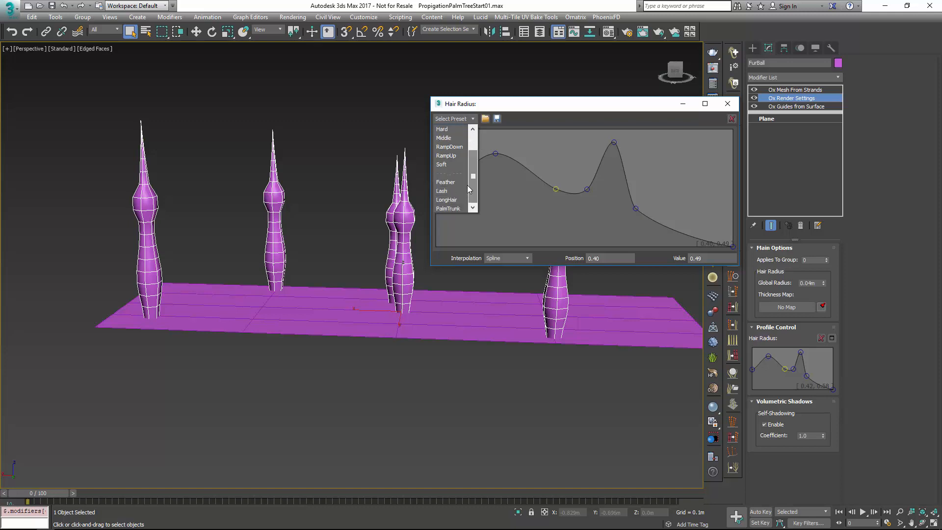
left_click(441, 210)
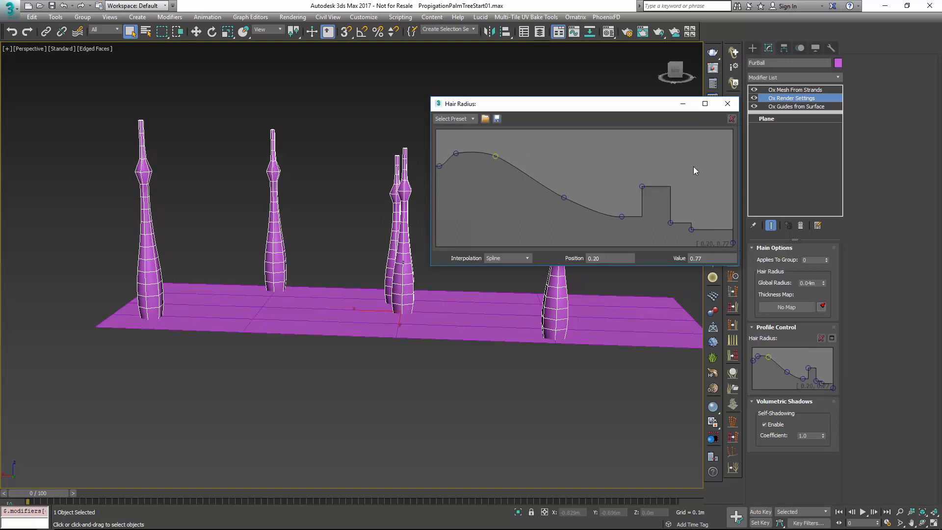
left_click(727, 103)
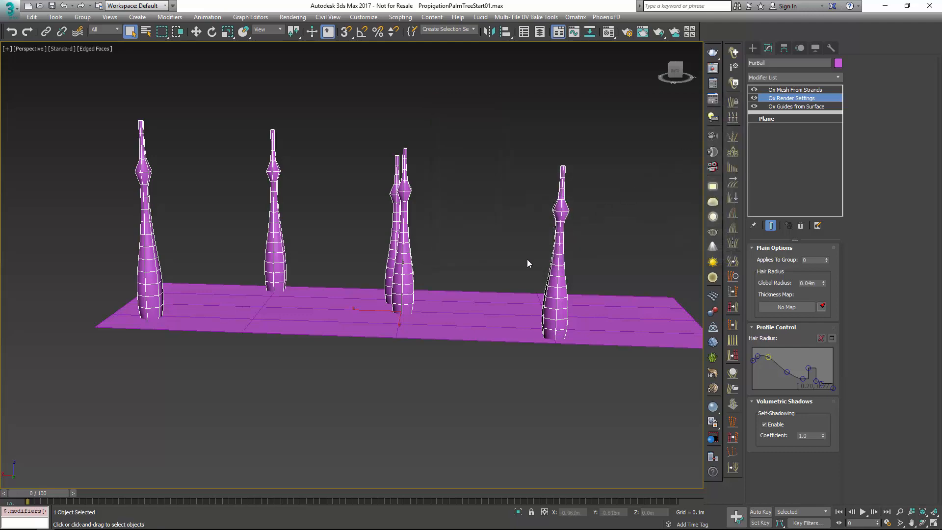
Add an Ox Surface Comb modifier directly above Ox Guides from Surface to bend the trunks.
mouse_move(525, 264)
middle_mouse_down("alt")
mouse_move(594, 276)
mouse_move(501, 286)
mouse_move(513, 275)
middle_mouse_up("alt")
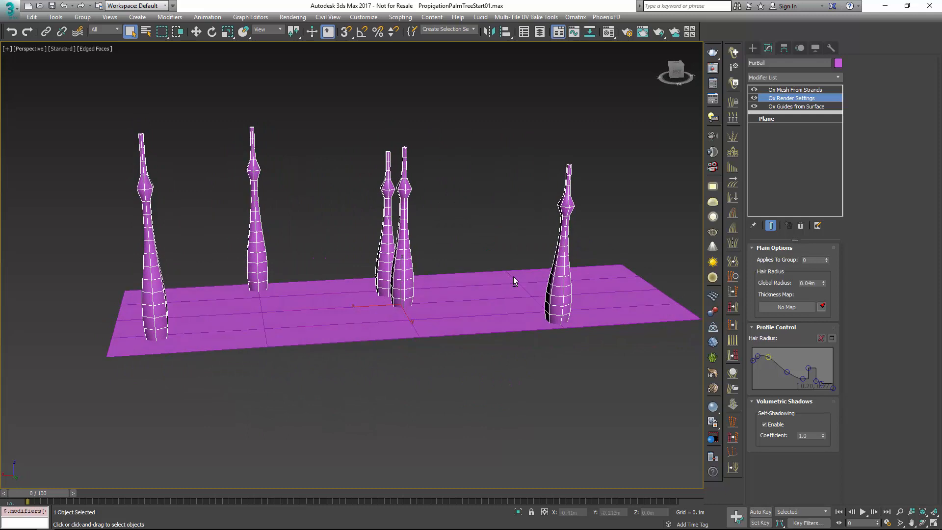
left_click(797, 107)
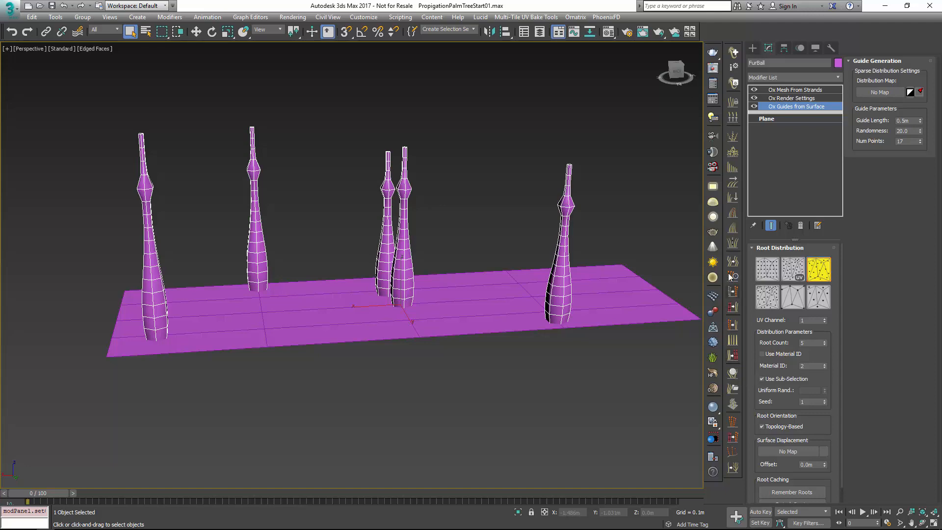
left_click(733, 183)
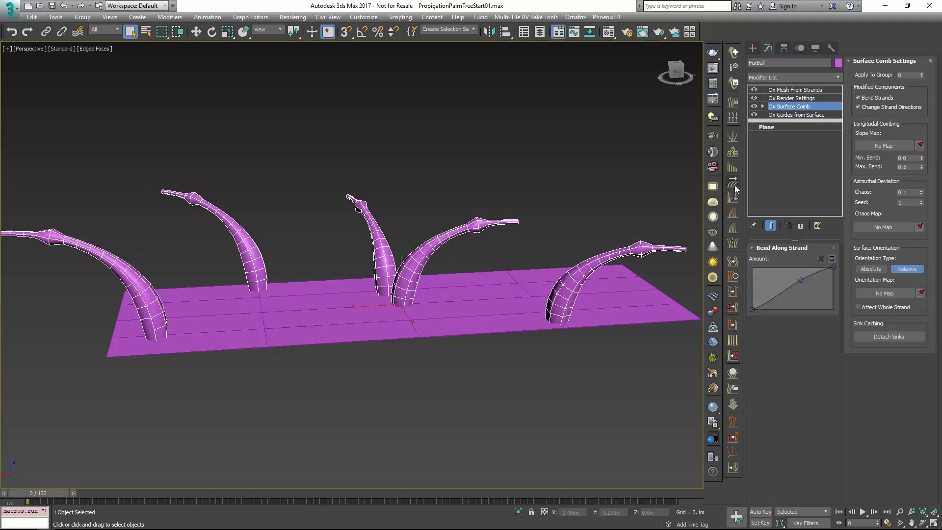
middle_click_drag(397, 285, 399, 306, "alt")
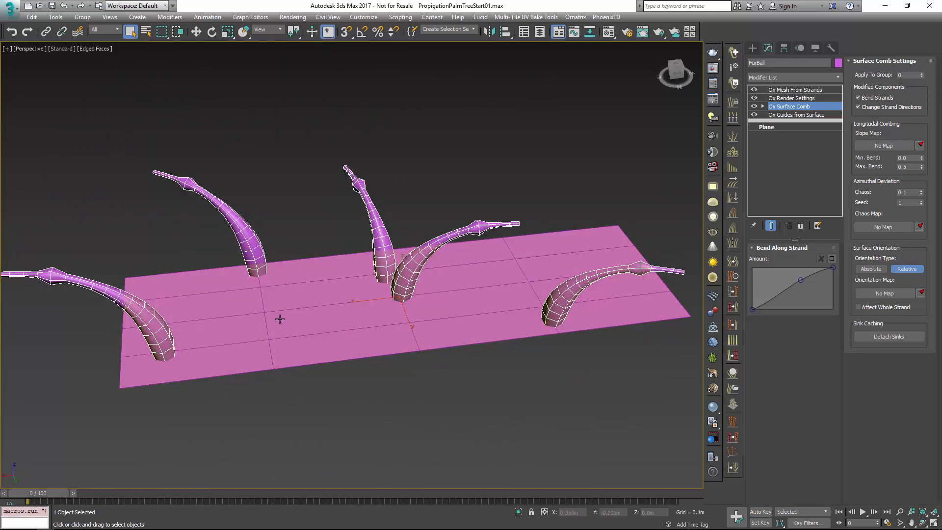
middle_click_drag(441, 371, 487, 362, "alt")
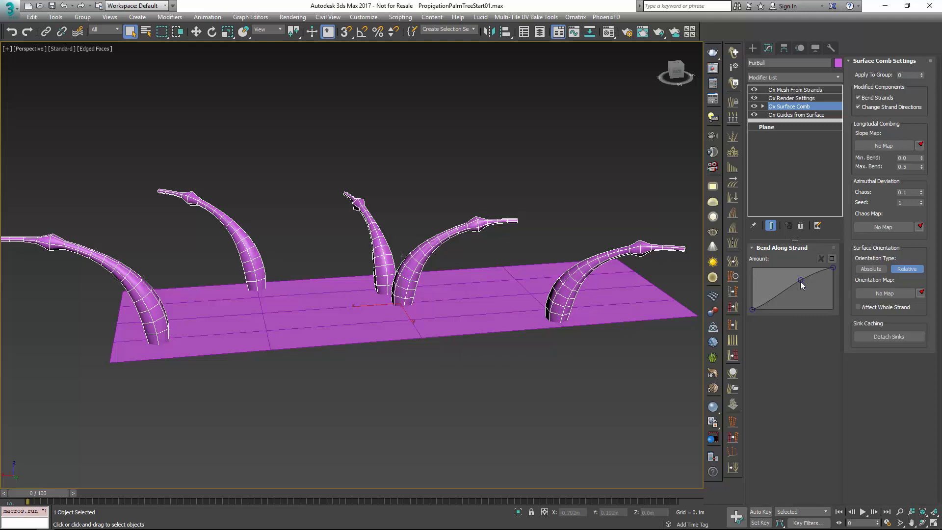
Reshape the Bend Along Strand curve, moving the middle point to position 0.35, value 0.37 and lowering the end point to 0.
left_click_drag(800, 281, 769, 312)
left_click_drag(783, 301, 783, 303)
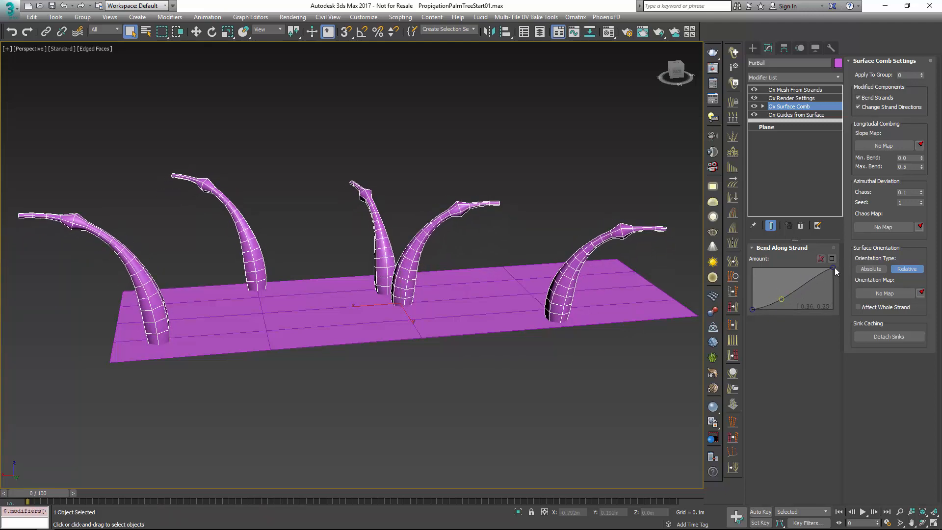
left_click_drag(833, 268, 836, 332)
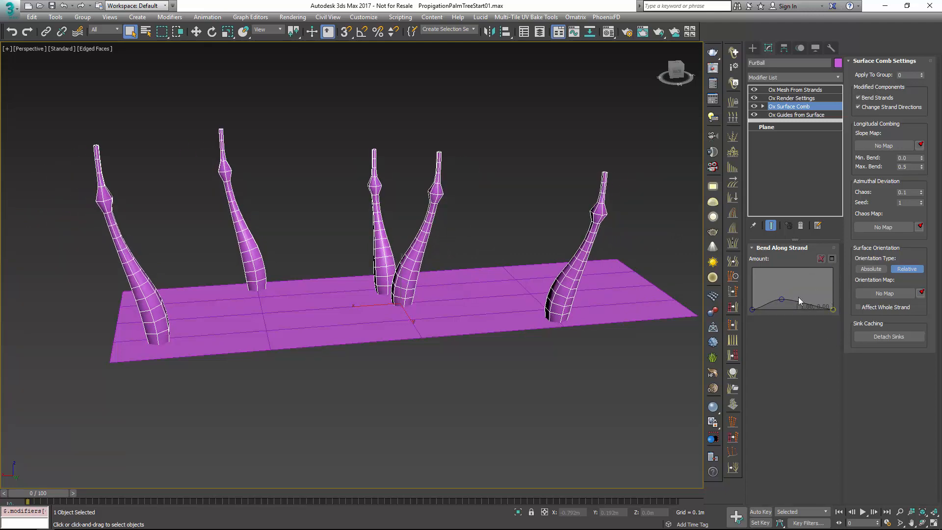
left_click_drag(780, 300, 779, 295)
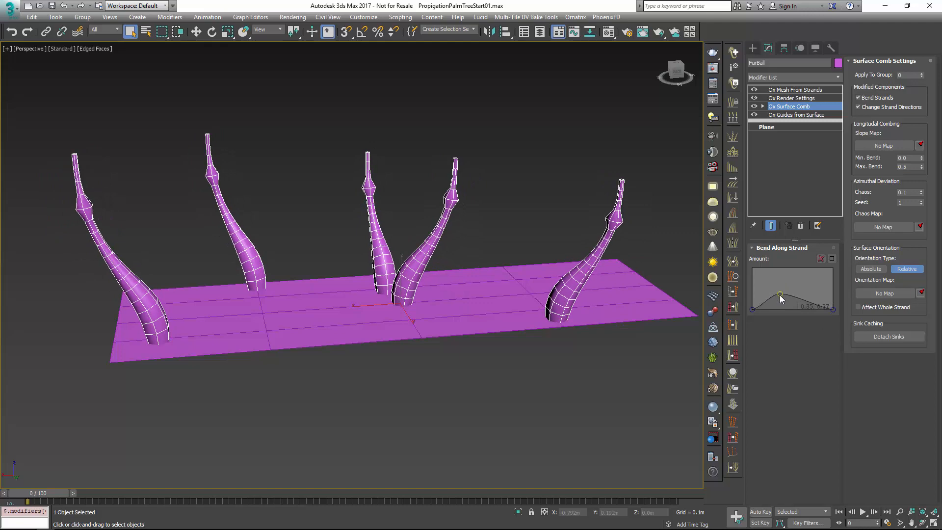
middle_click_drag(572, 314, 467, 295, "alt")
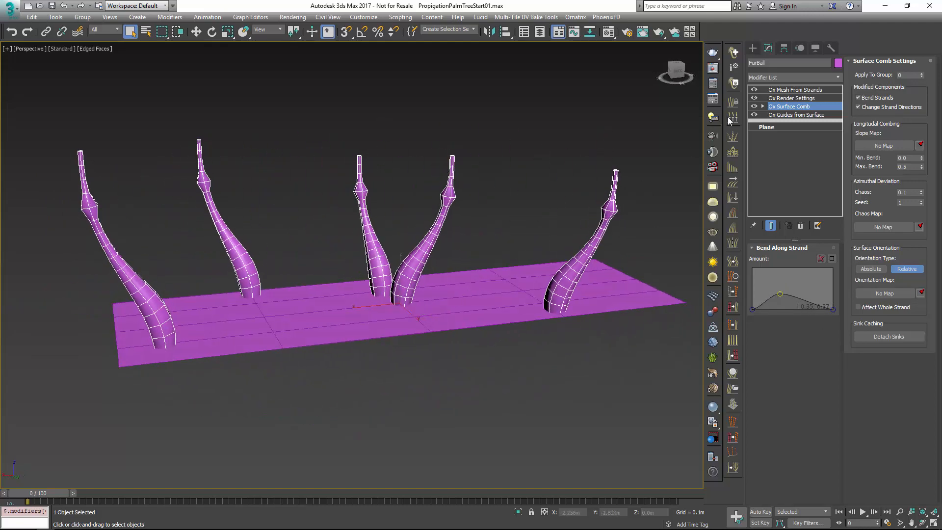
Rename the Ox Surface Comb modifier to Trunk Bend.
right_click(786, 110)
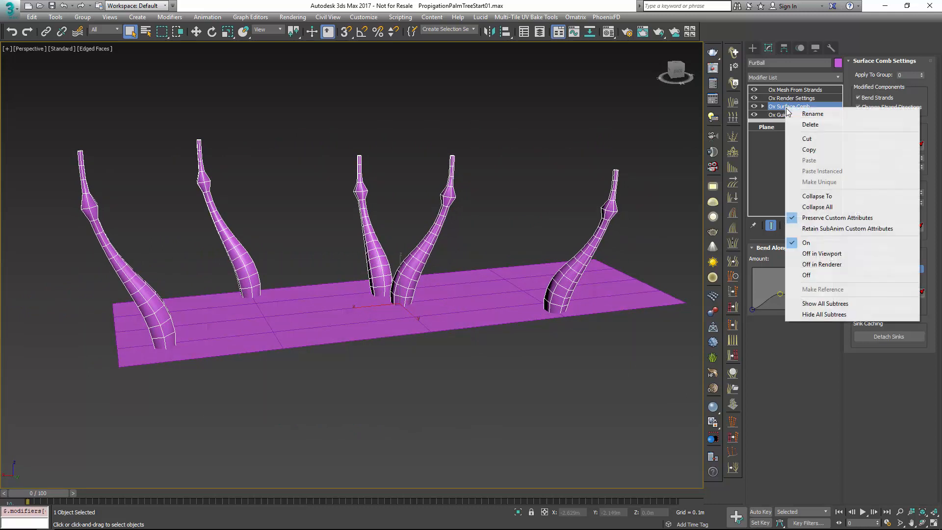
left_click(799, 111)
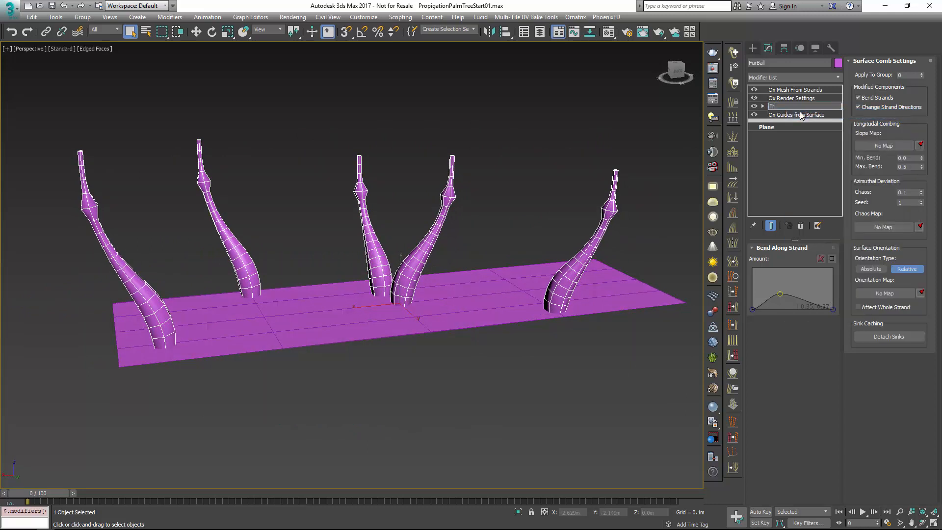
type("Trunk Bend")
key("Return")
Rename the Ox Render Settings modifier to Trunk Render and deselect the object.
left_click(794, 96)
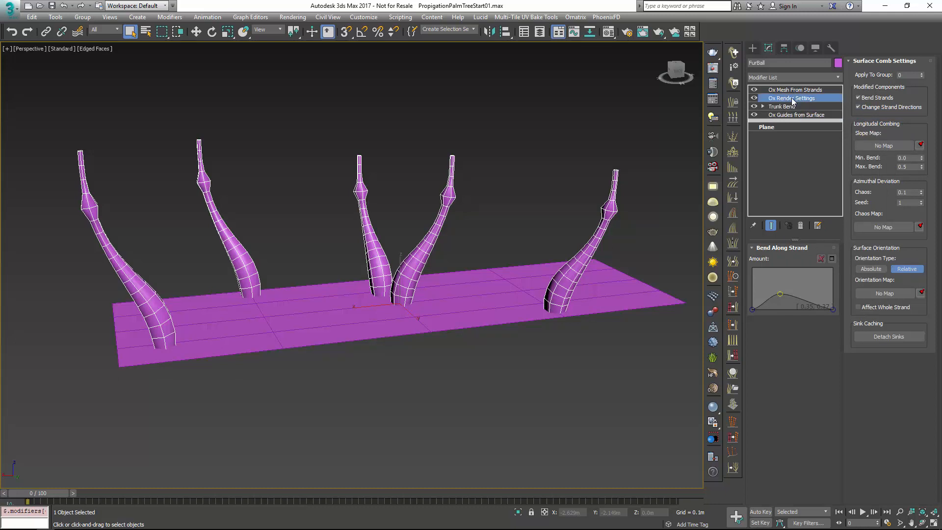
right_click(793, 97)
left_click(795, 104)
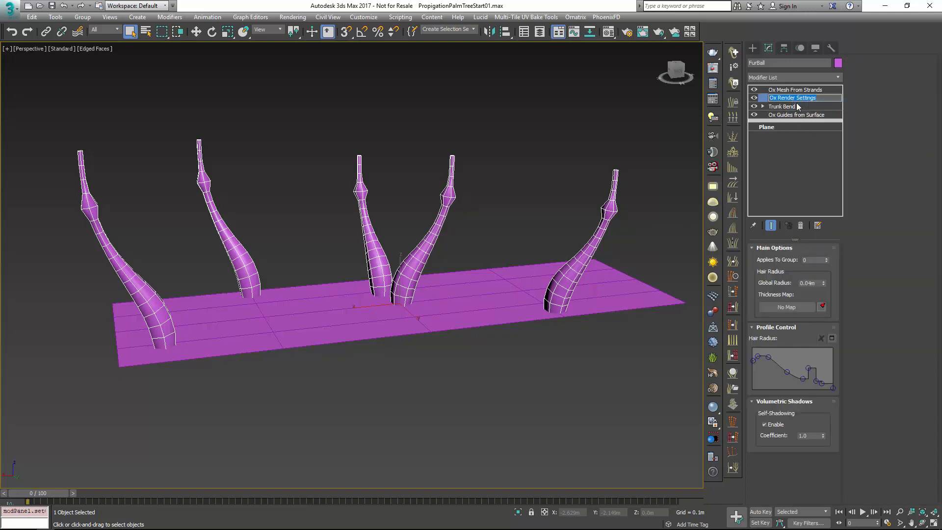
type("Trunk Render")
key("Return")
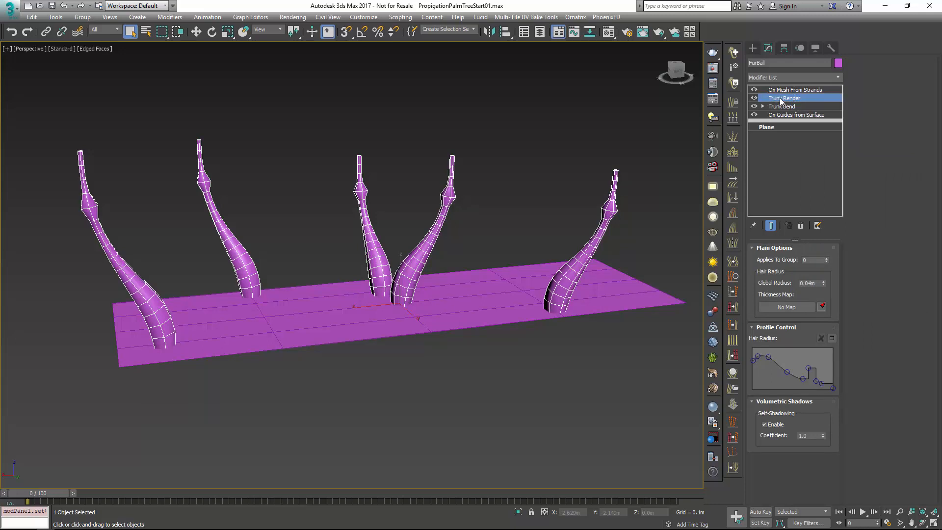
mouse_move(427, 289)
middle_mouse_down("alt")
mouse_move(498, 269)
mouse_move(425, 291)
mouse_move(448, 280)
mouse_move(435, 295)
middle_mouse_up("alt")
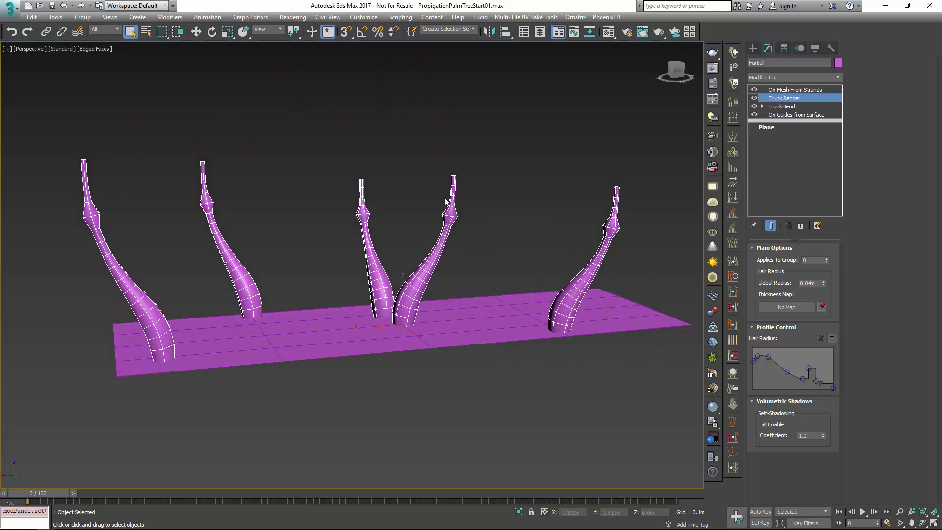
left_click(511, 243)
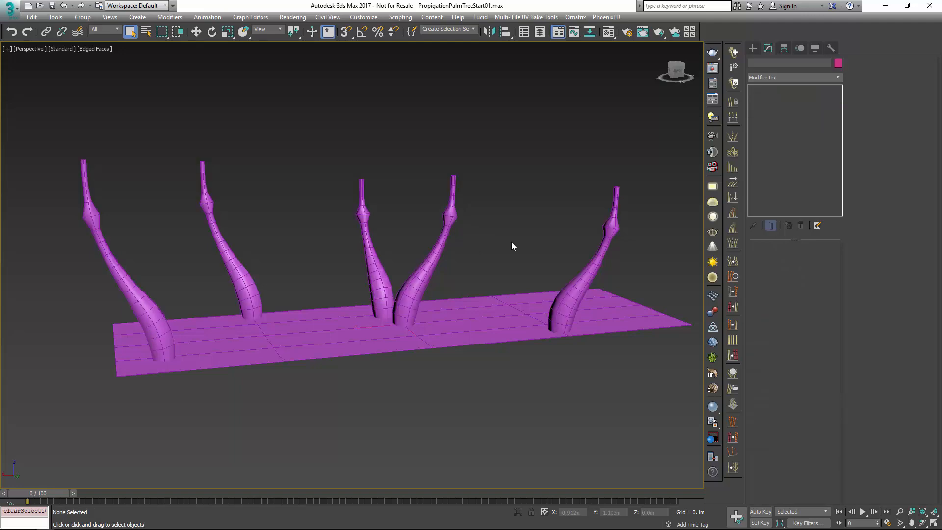